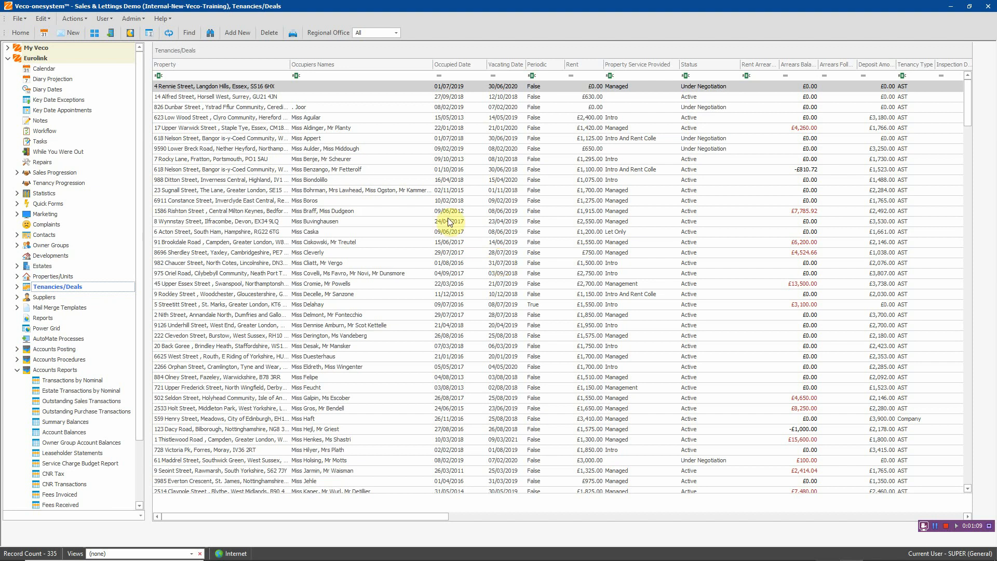
Step: Find all tenancies with the status Active or Archived
left_click(190, 31)
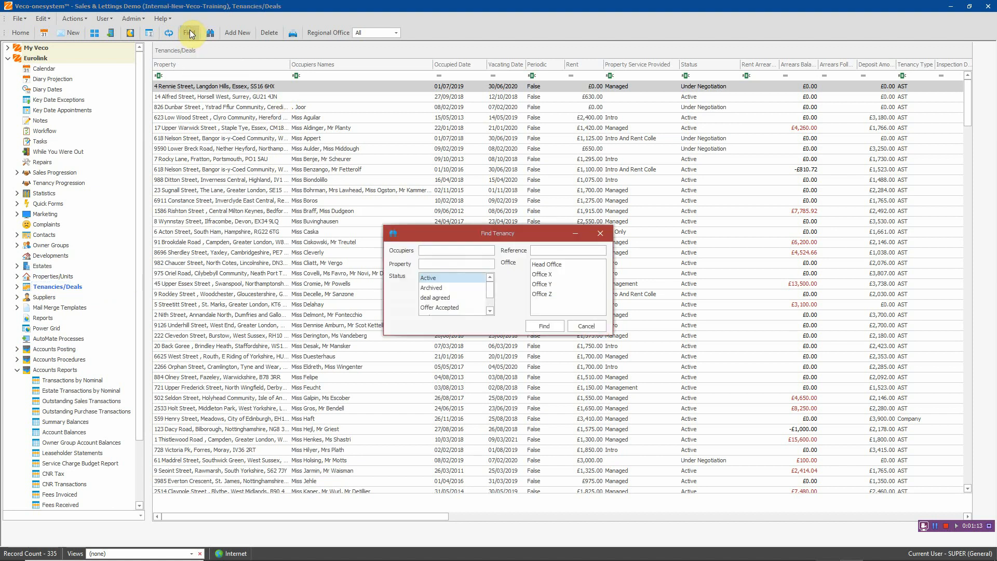
left_click(426, 288)
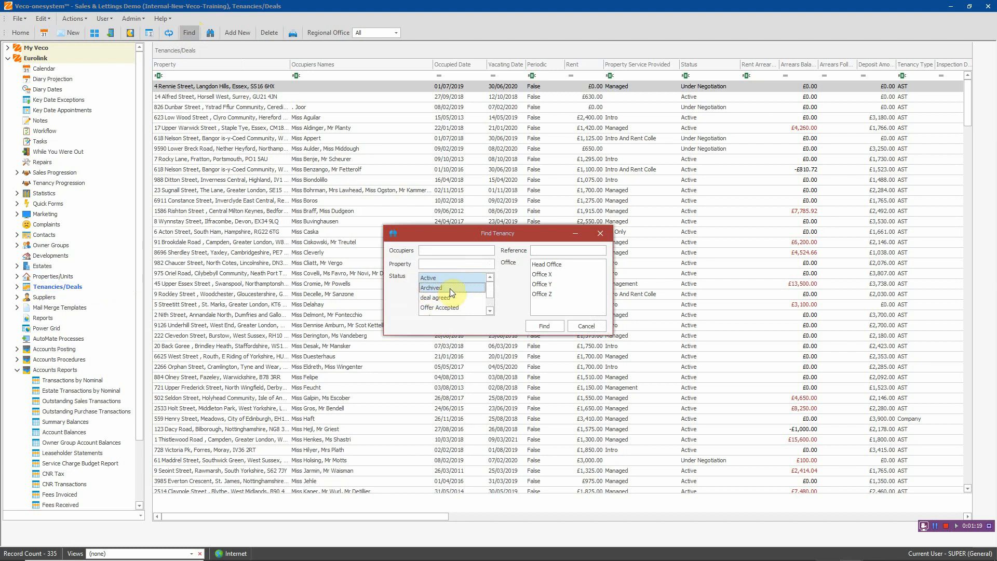
left_click(540, 326)
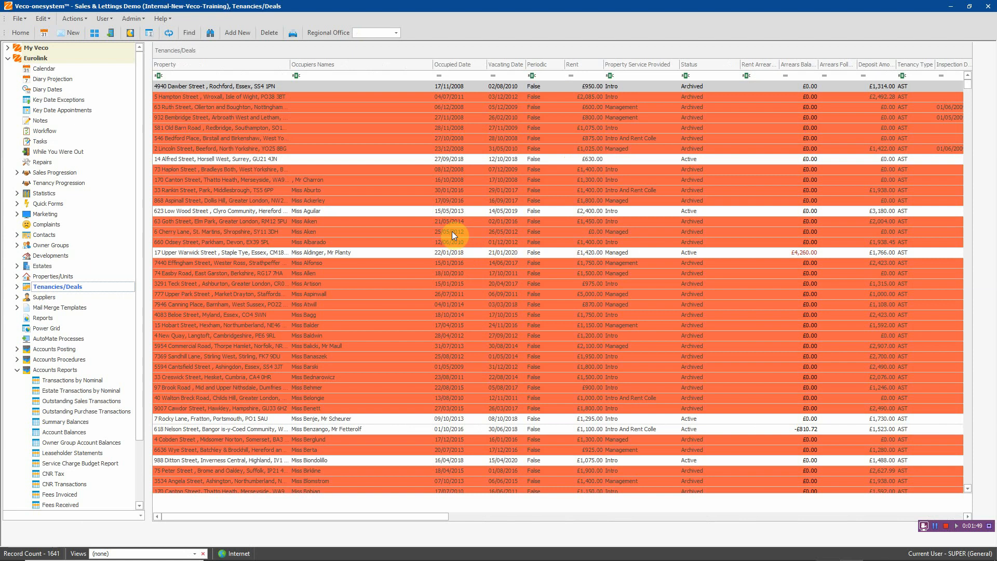
Step: Open the pivot grid for the found tenancies and add Reference as the data item, summarised by Count
left_click(148, 32)
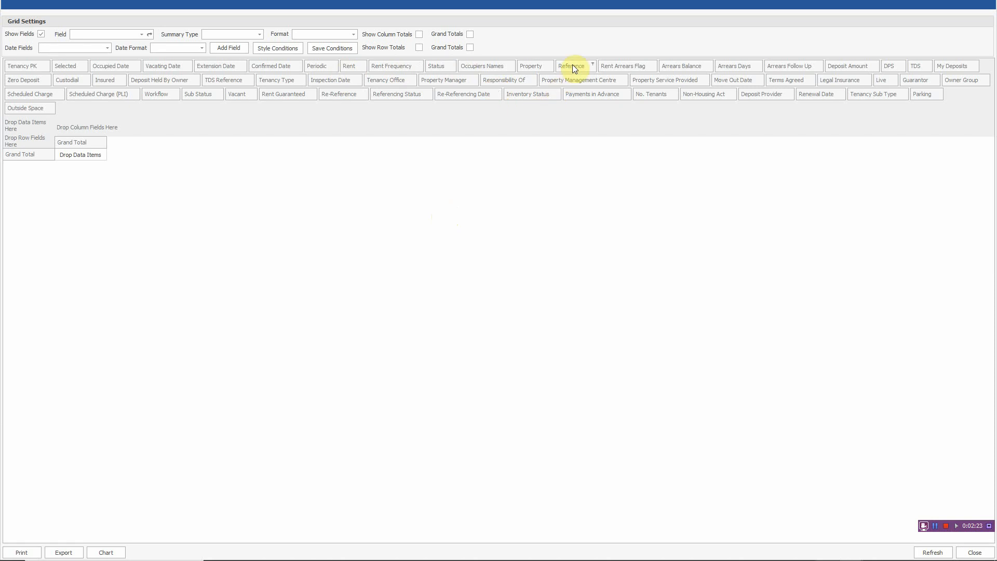
left_click_drag(574, 70, 86, 156)
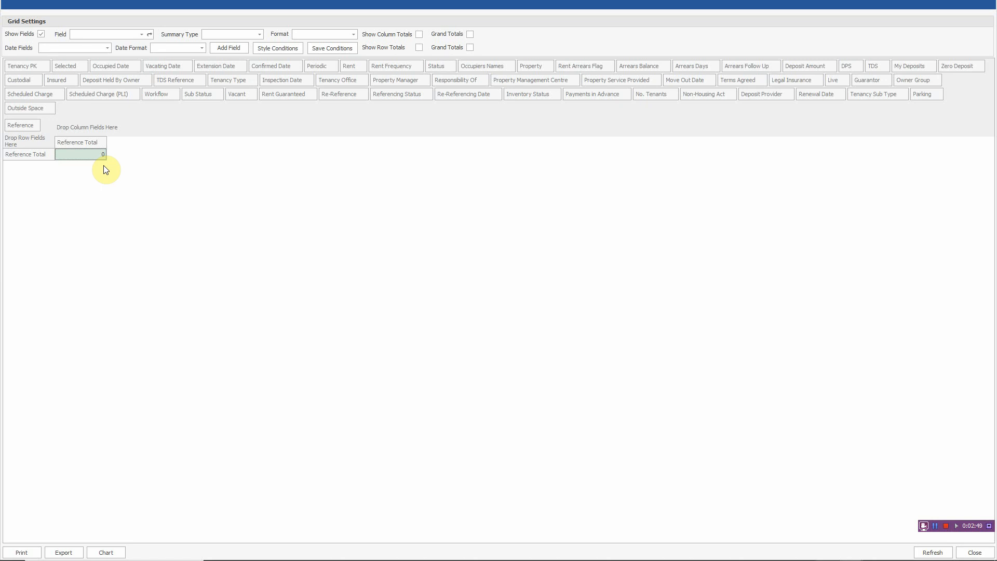
left_click(149, 34)
left_click(140, 34)
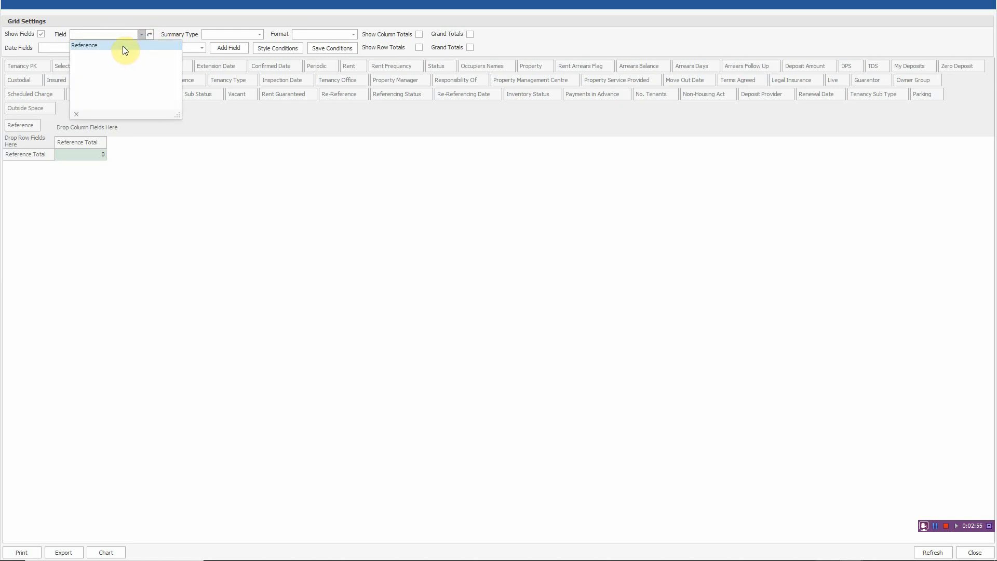
left_click(124, 46)
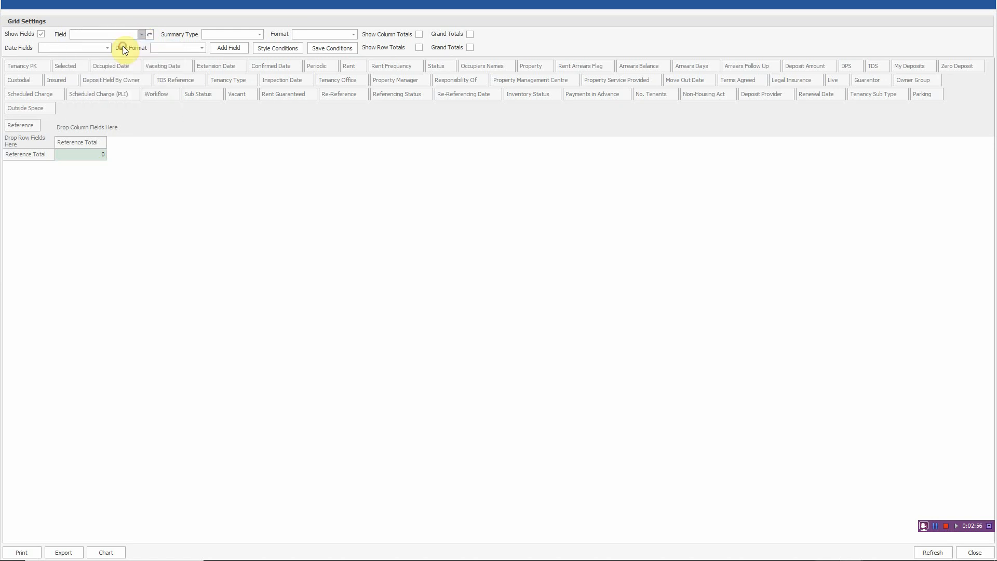
left_click(260, 34)
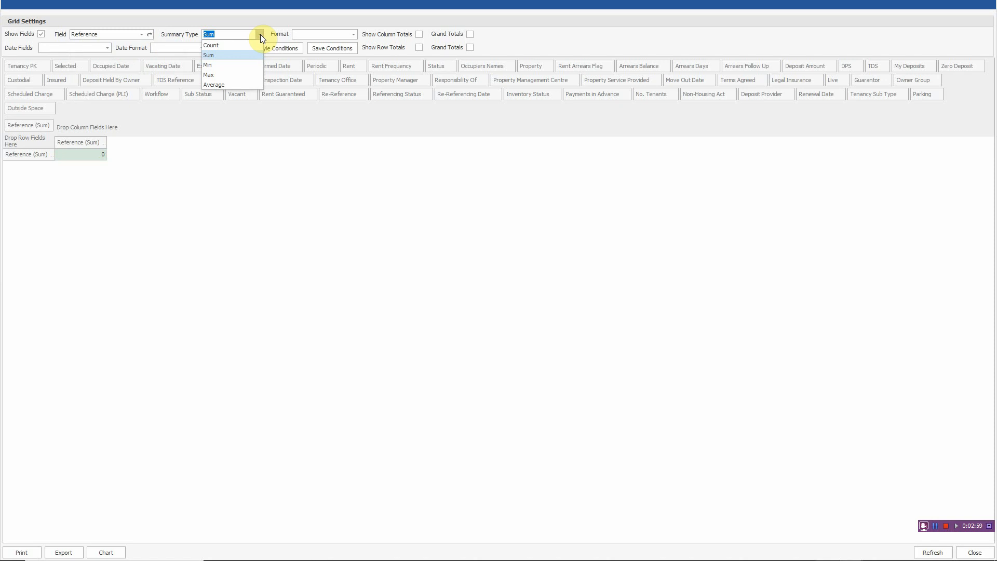
left_click(222, 45)
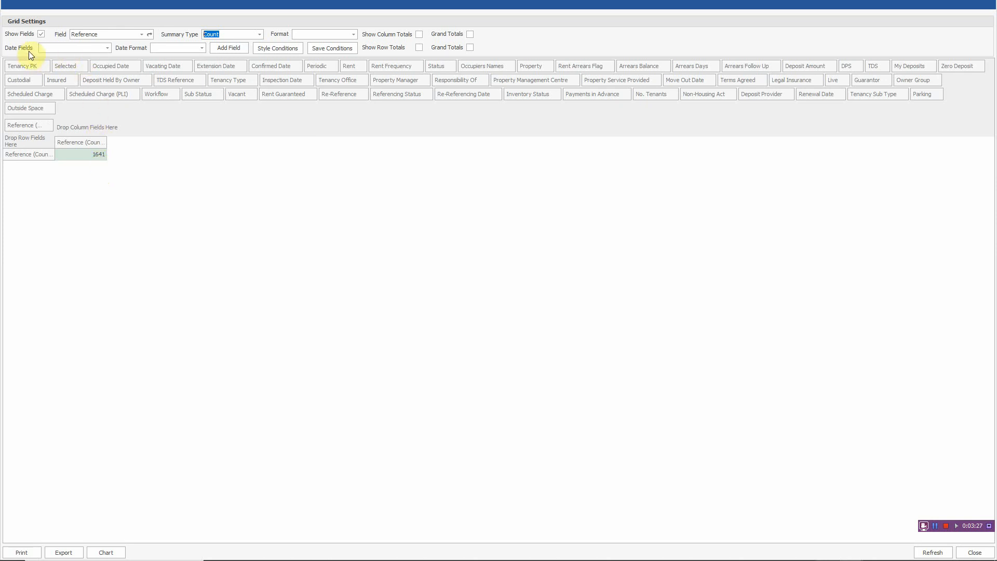
Step: Create two additional Occupied Date fields, one in MM format and one in YYYY format
left_click(106, 48)
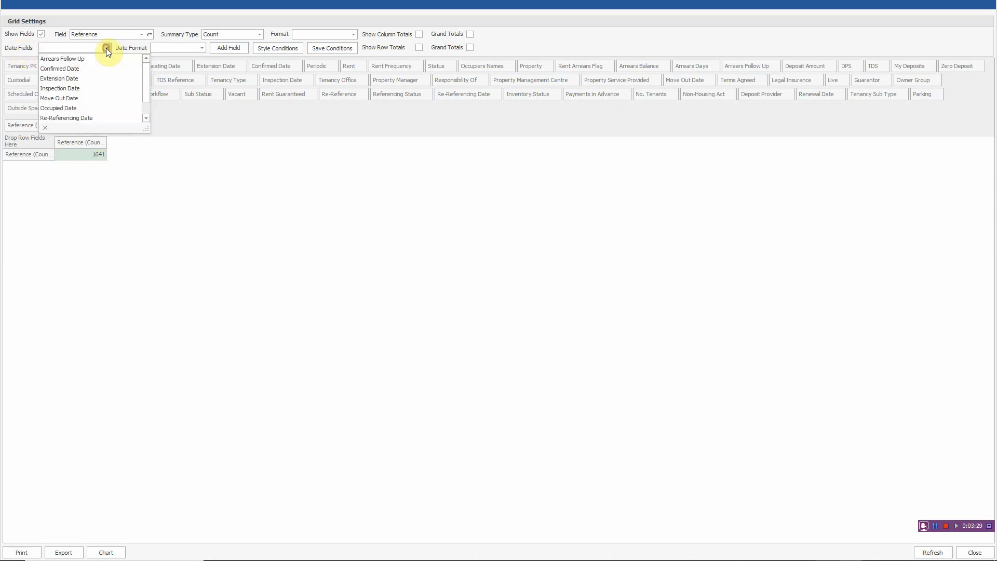
left_click(89, 108)
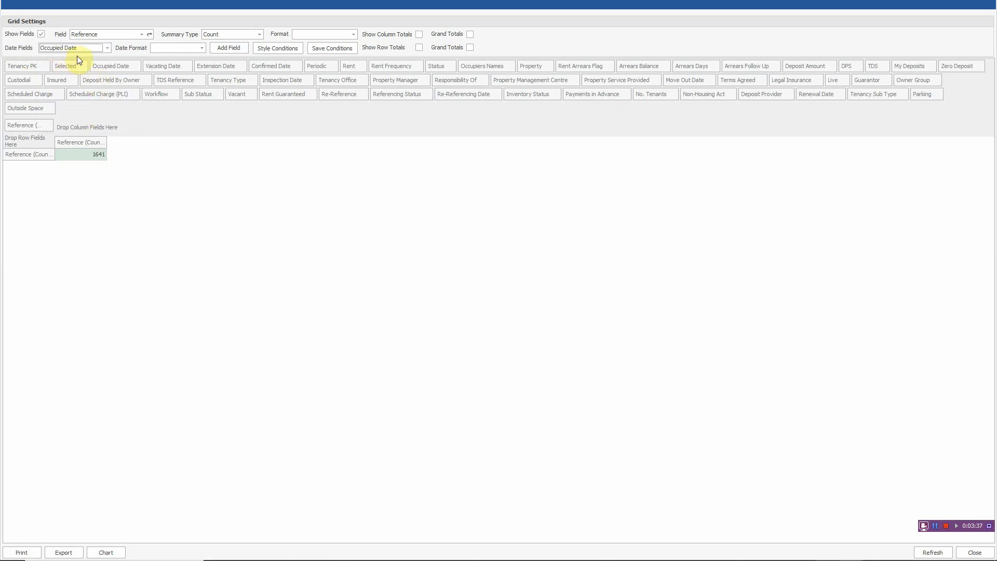
left_click(202, 47)
left_click(190, 57)
left_click(227, 48)
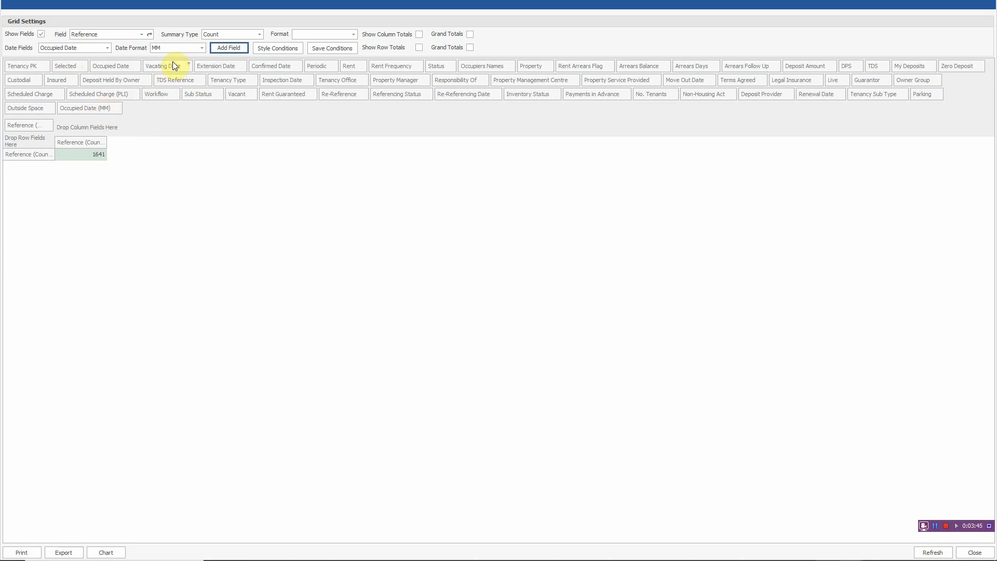
left_click(201, 48)
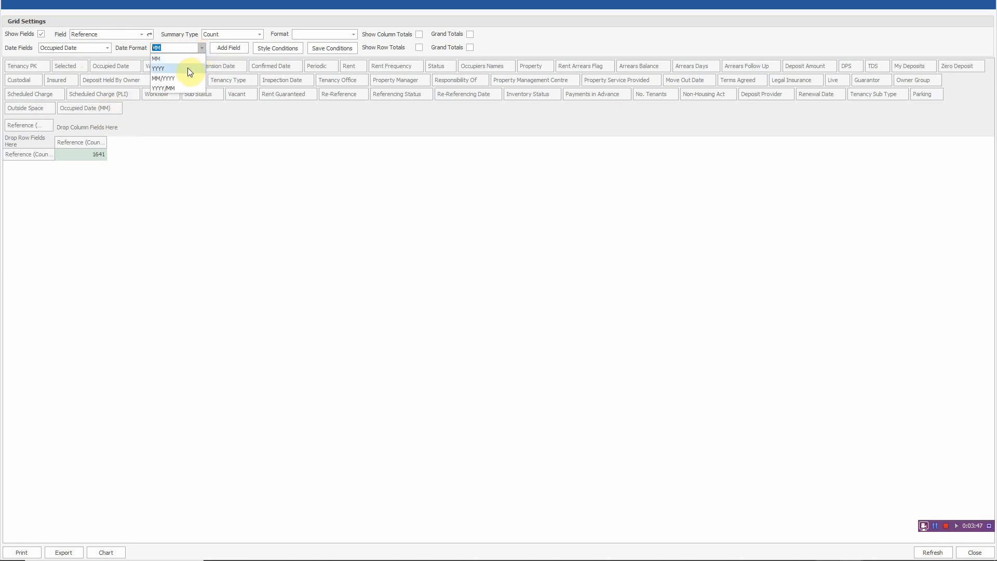
left_click(188, 67)
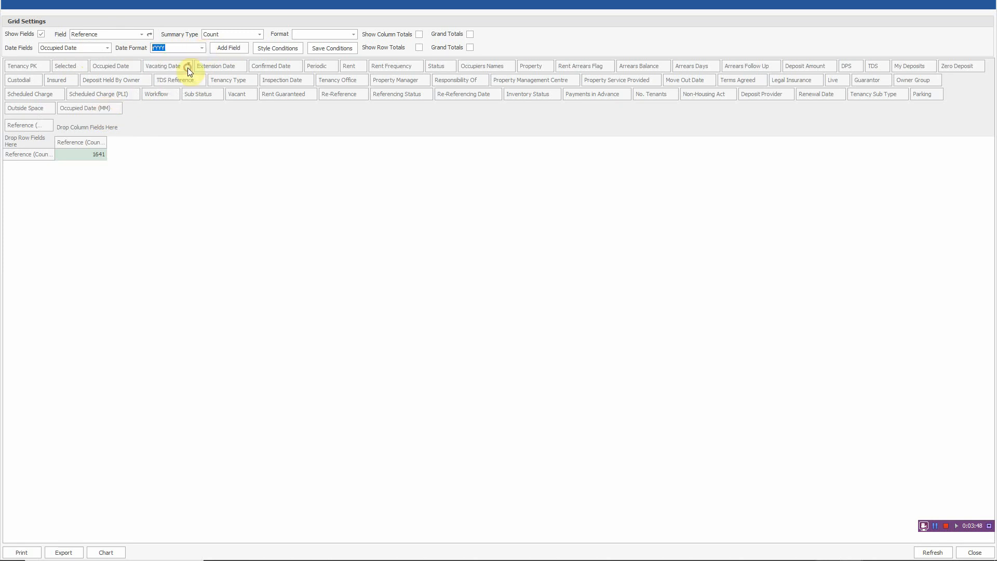
left_click(226, 48)
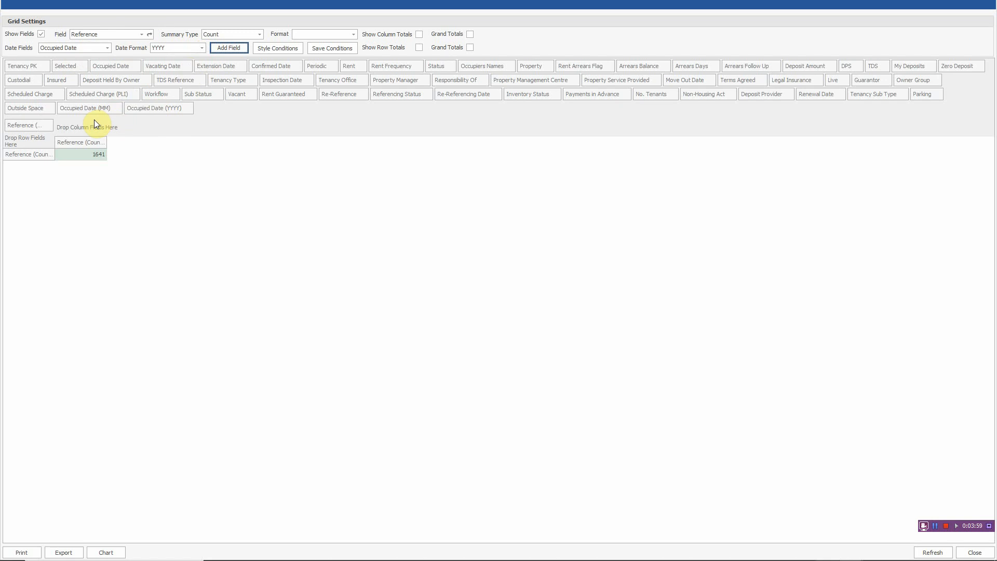
Step: Place Occupied Date (MM) as the column field, view the monthly counts as a chart and return to the grid
left_click_drag(94, 105, 95, 118)
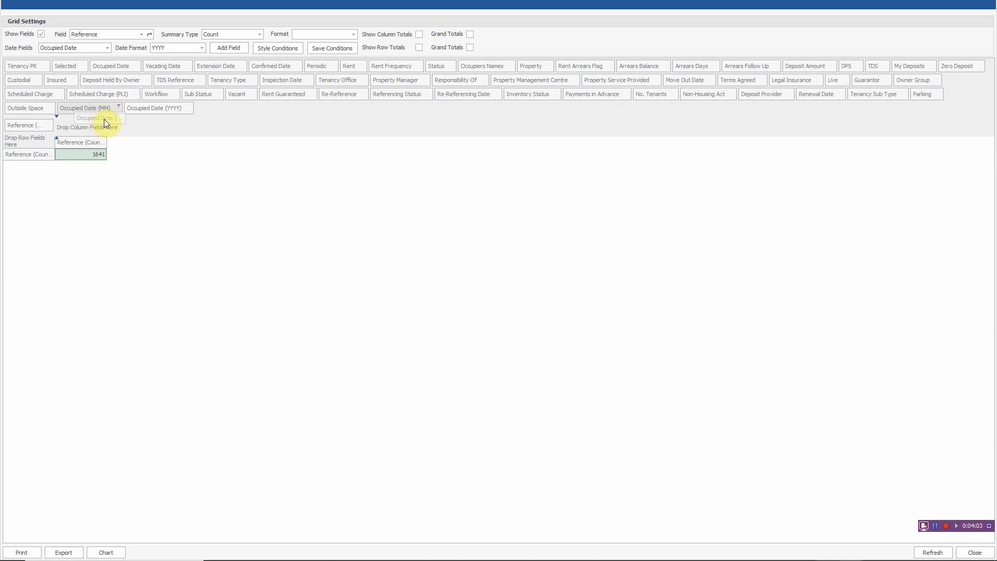
left_click_drag(104, 134, 89, 129)
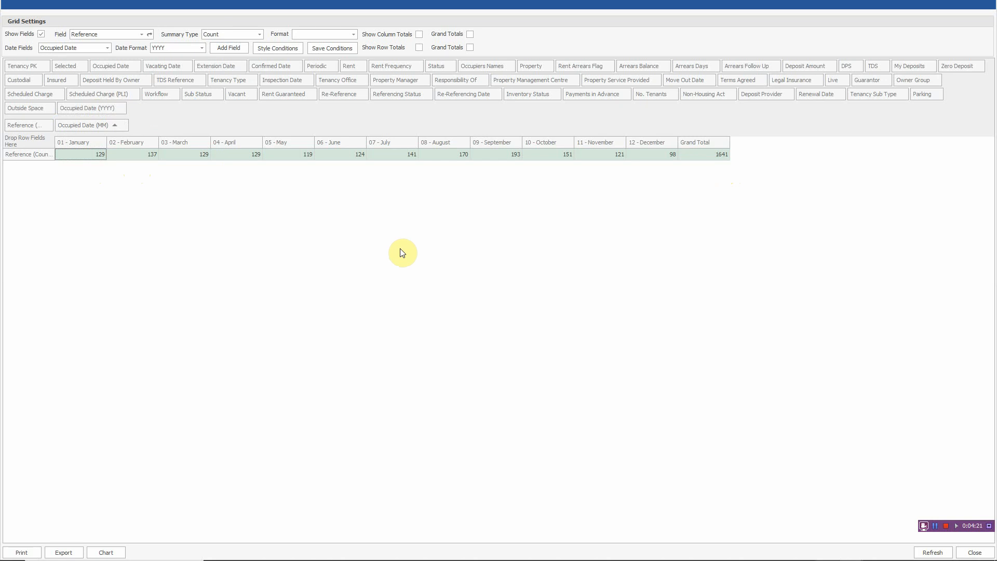
left_click(104, 553)
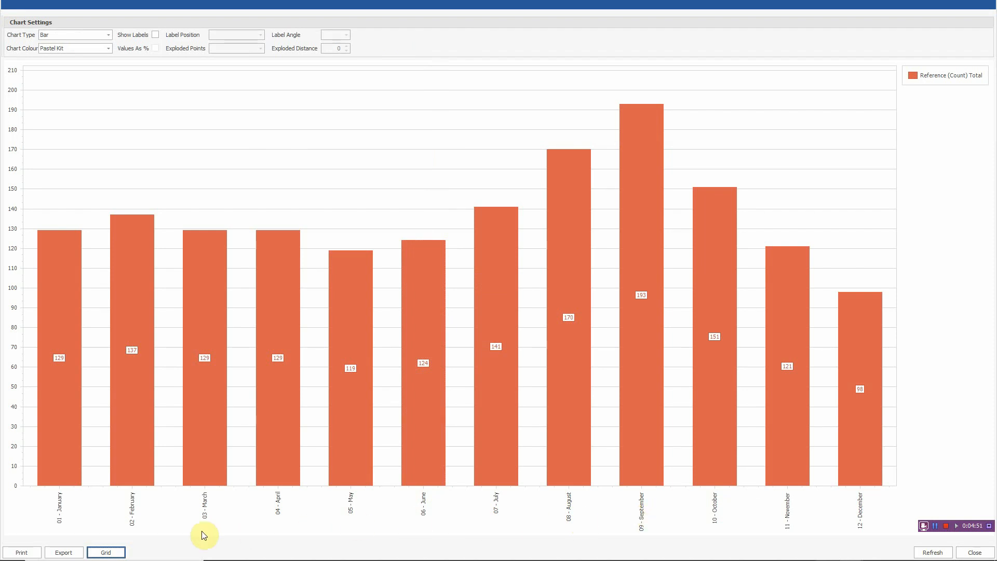
left_click(106, 553)
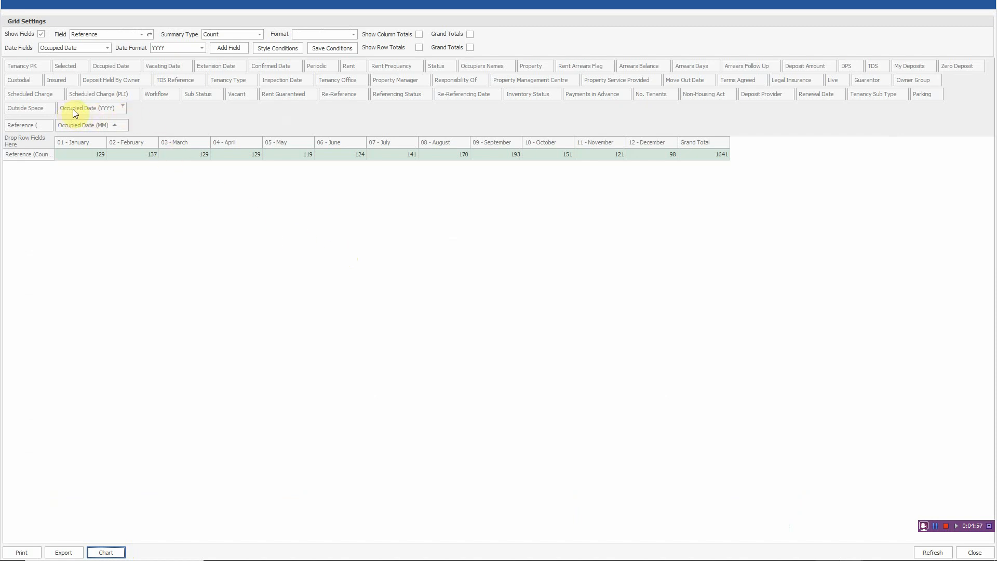
Step: Filter the Occupied Date (YYYY) field to the years 2015, 2016 and 2017
left_click(124, 106)
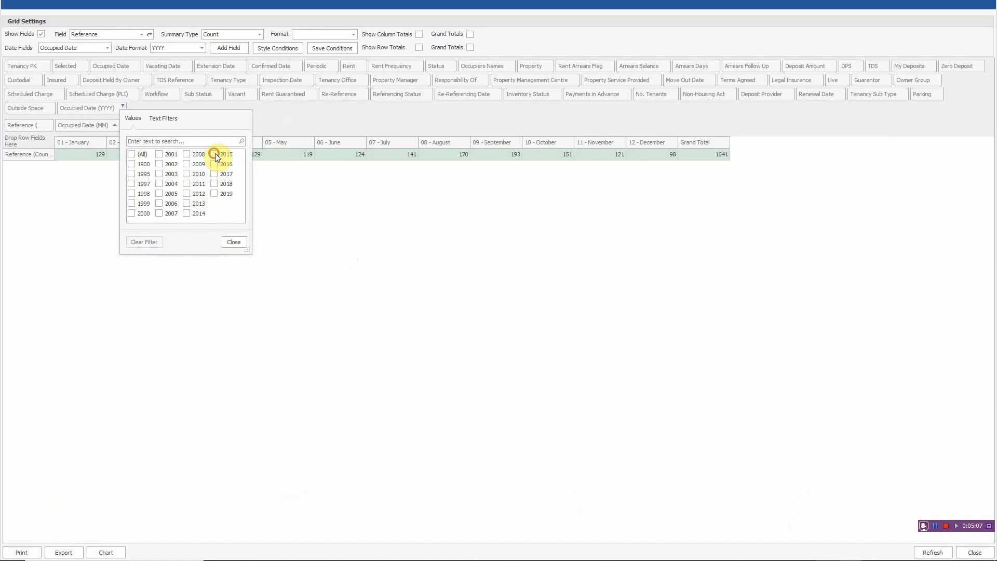
left_click(214, 155)
left_click(213, 164)
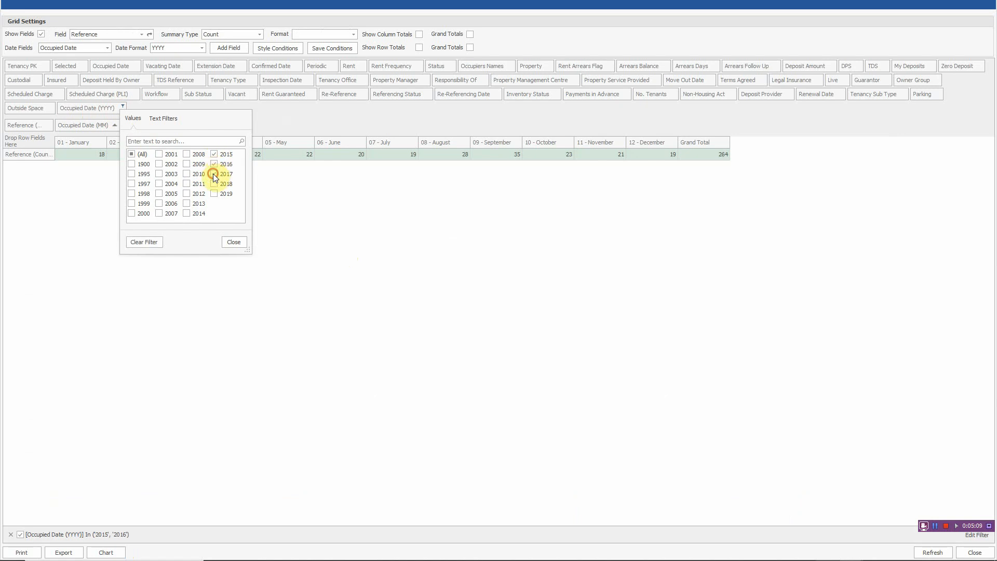
left_click(214, 174)
left_click(234, 242)
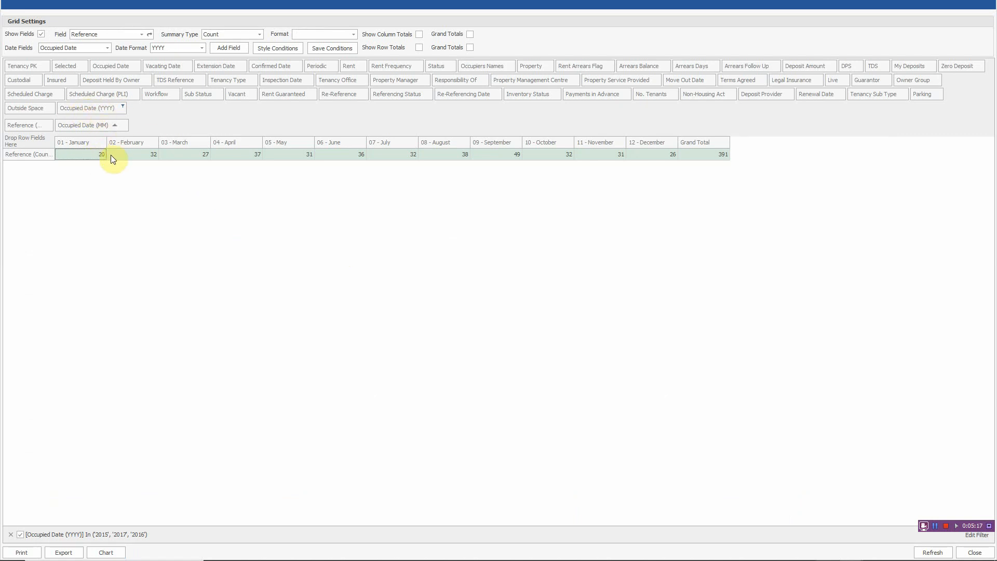
Step: Place Occupied Date (YYYY) as the row field, show the result as a StackedBar chart and close the pivot view
left_click(89, 108)
left_click_drag(27, 142, 27, 142)
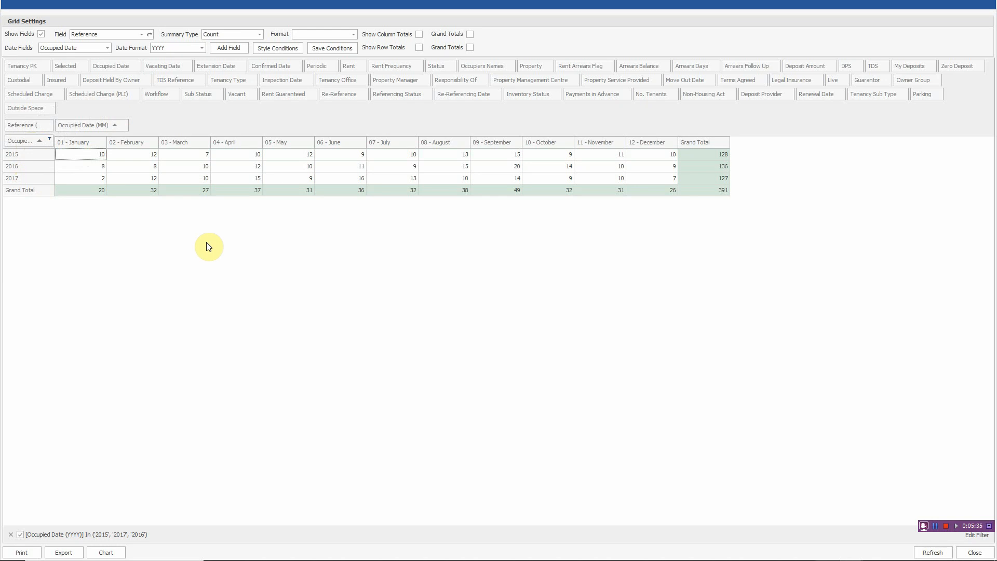
left_click(103, 553)
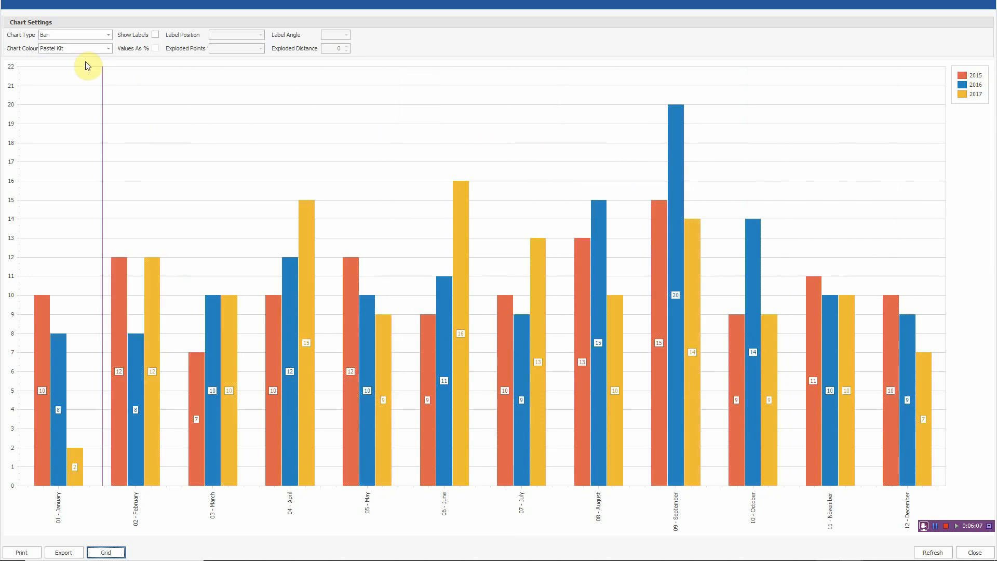
left_click(109, 35)
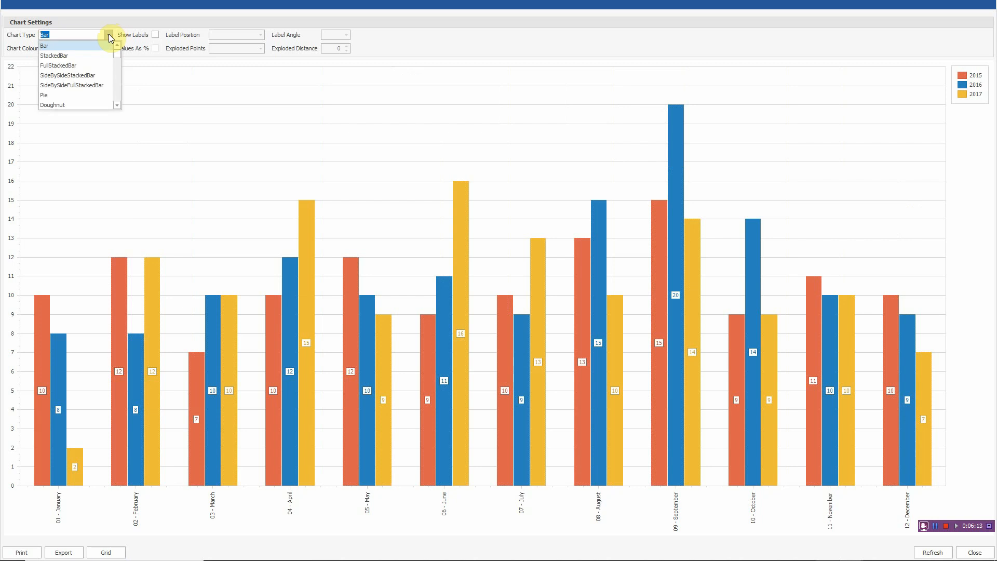
left_click(92, 55)
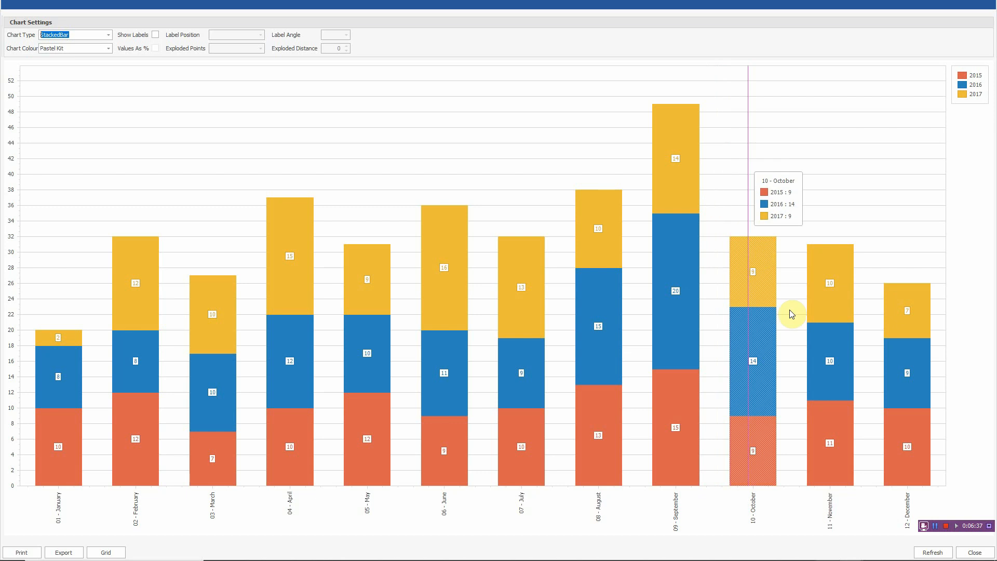
left_click(976, 552)
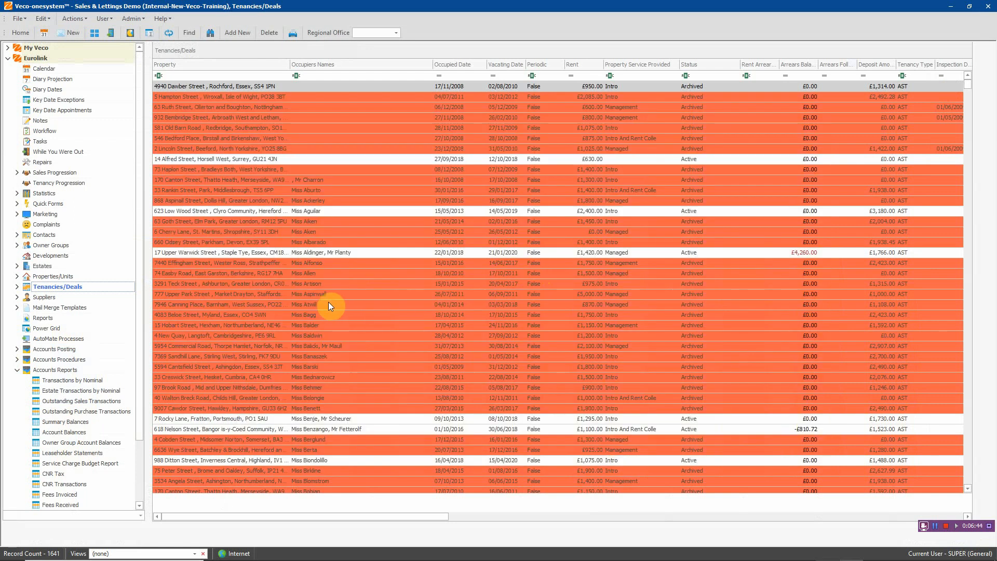
Step: Fetch the Transactions by Nominal report data for 01/01/2015 to 31/12/2017
left_click(67, 383)
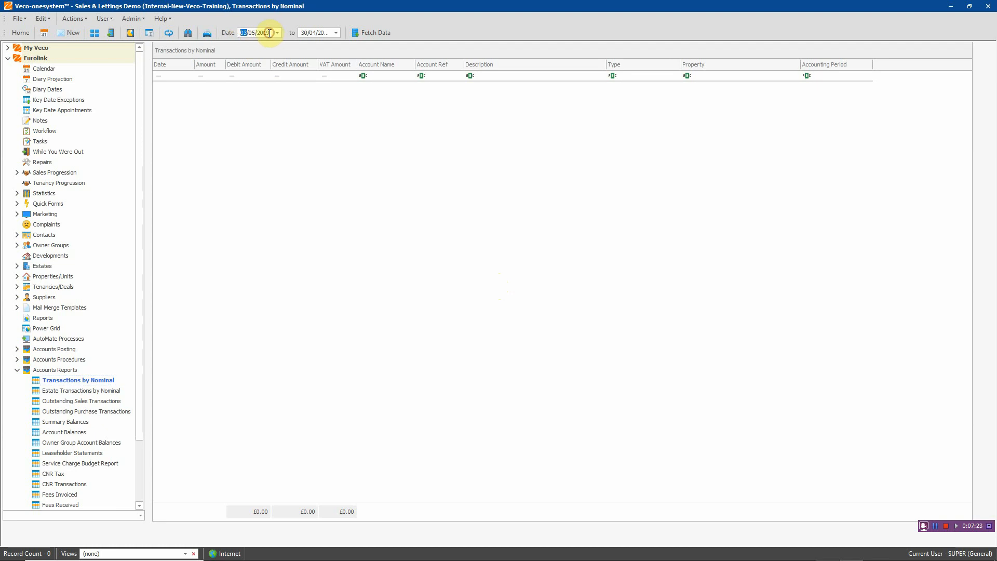
left_click_drag(270, 33, 216, 42)
type("01/01/2015")
key("Tab")
type("/12/2017")
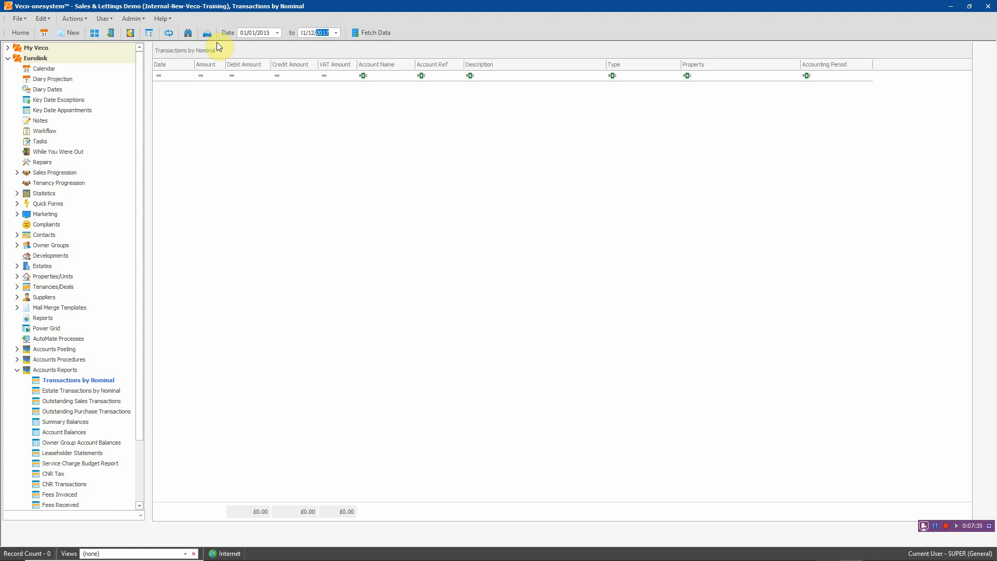
left_click(362, 32)
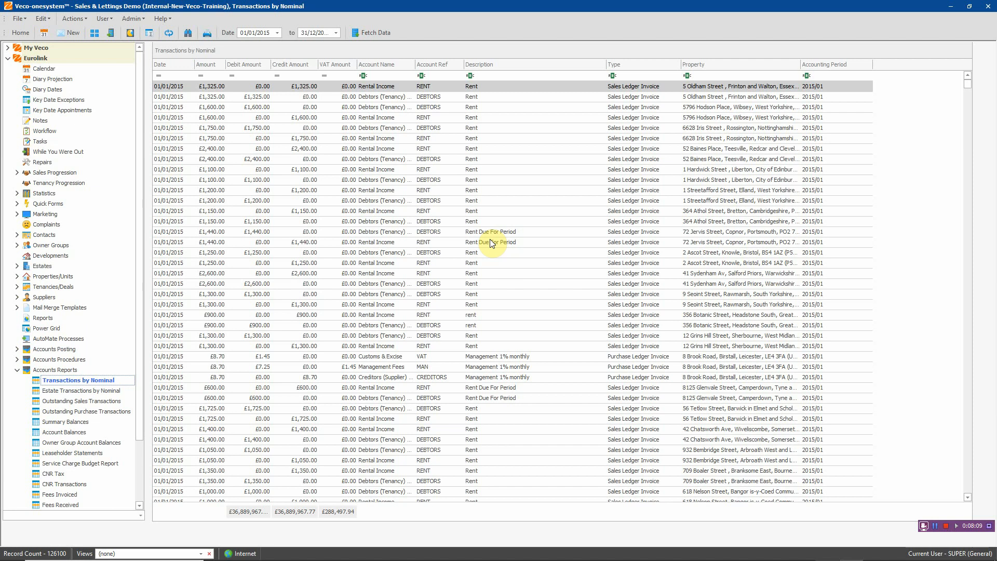
Step: Filter the Account Name column of the transactions to Letting Fees and Management Fees
left_click(412, 62)
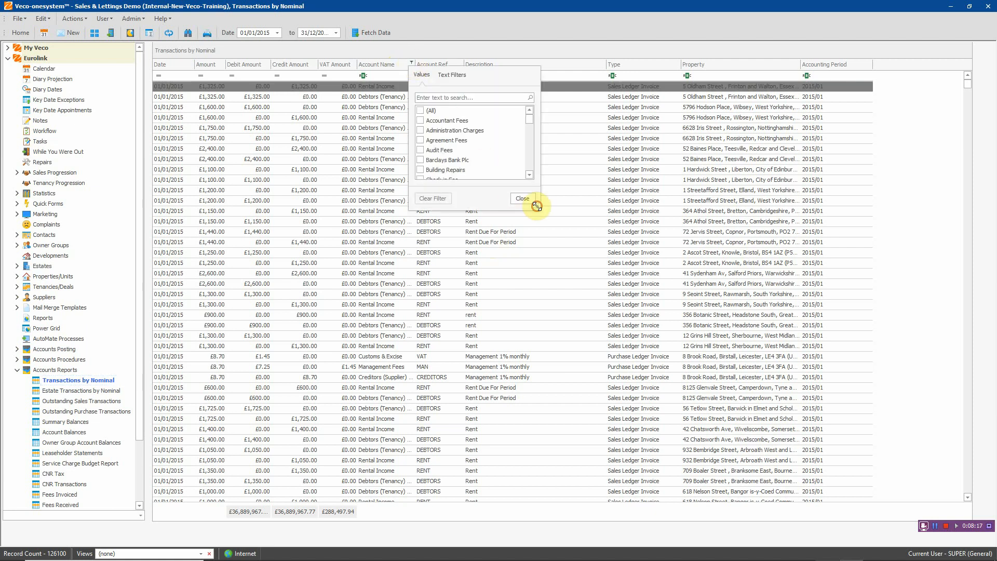
left_click_drag(536, 206, 554, 366)
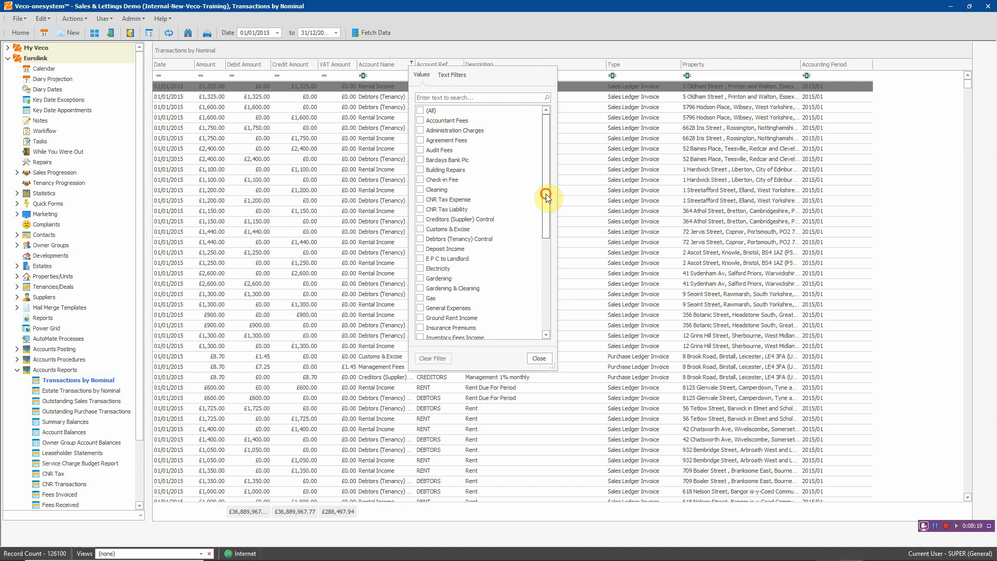
left_click_drag(546, 194, 544, 266)
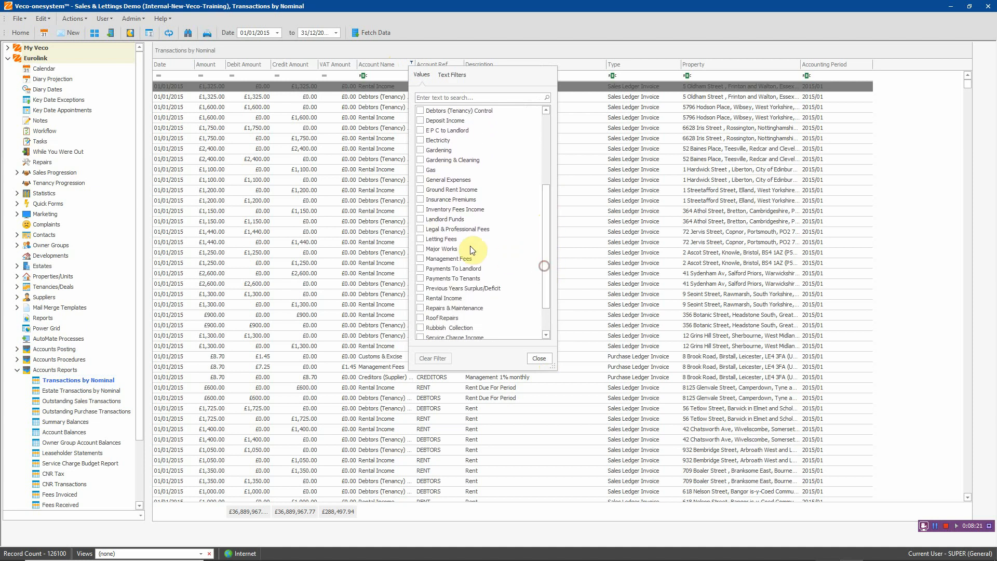
left_click(421, 238)
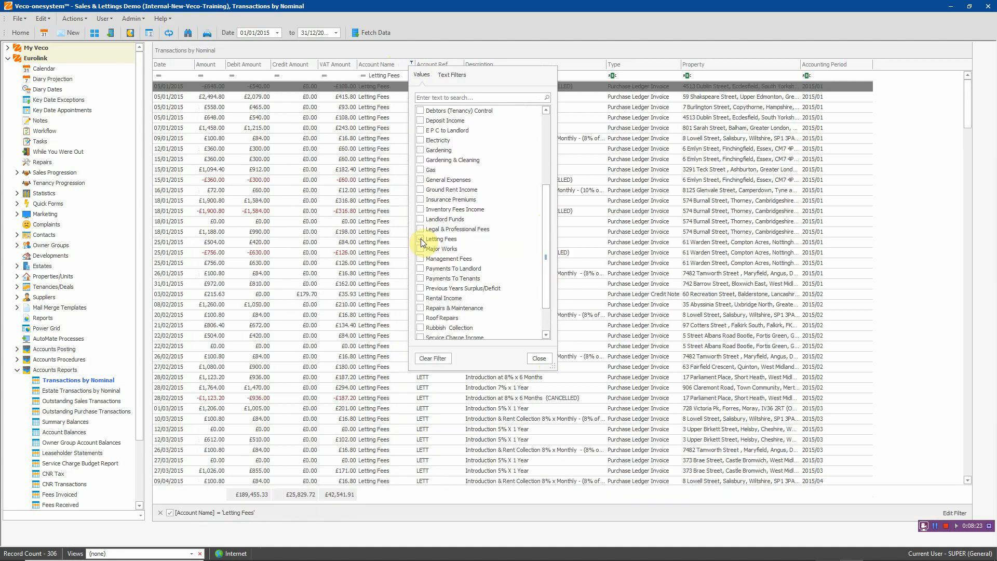
left_click(421, 259)
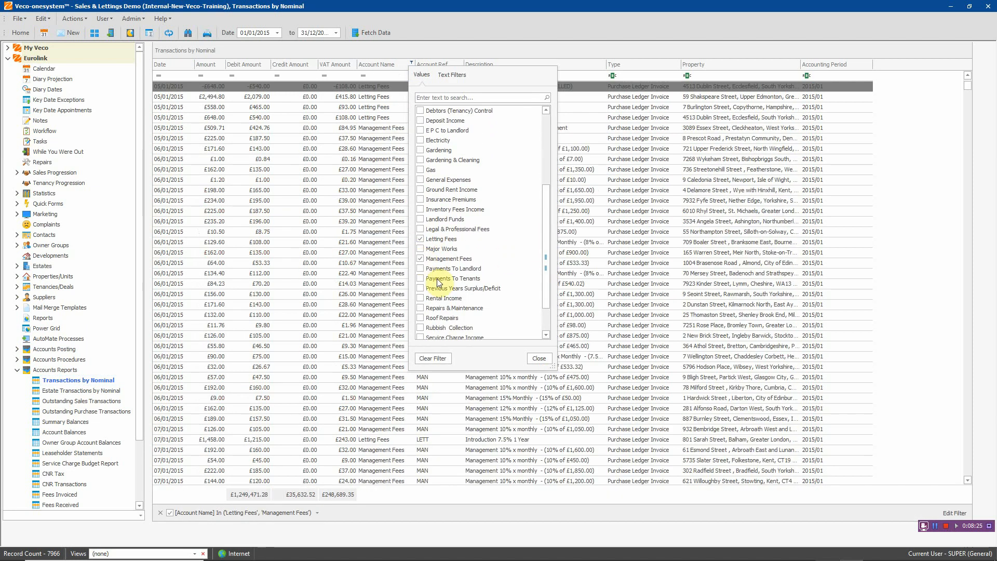
left_click(540, 358)
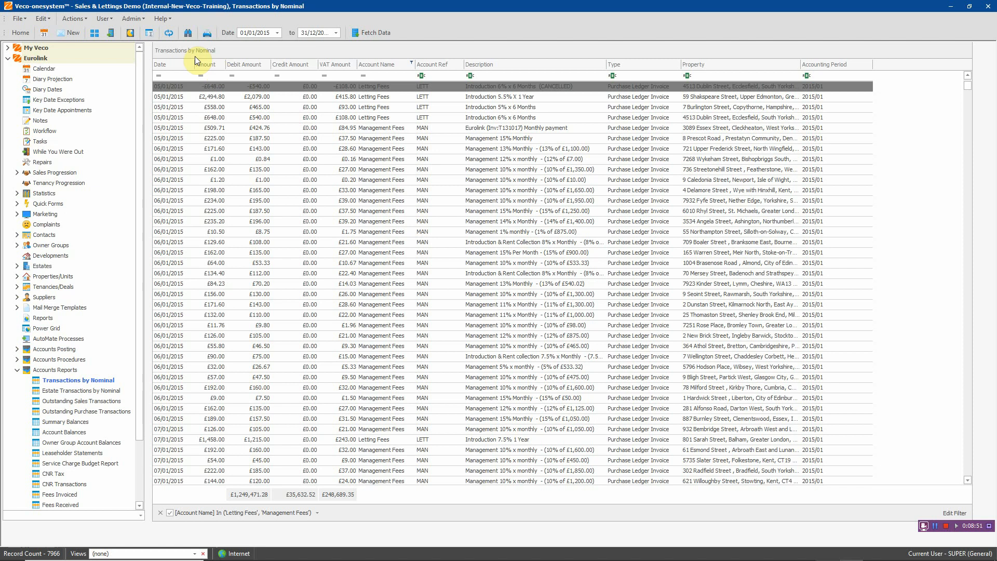
Step: Open the pivot grid for the filtered transactions and place AN Bal as the data item
left_click(150, 32)
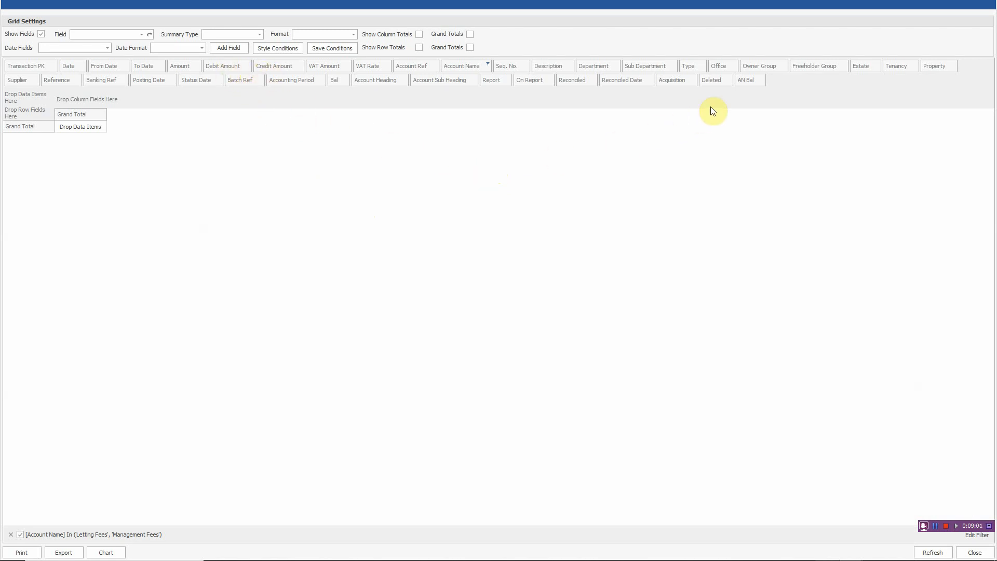
left_click_drag(745, 82, 93, 127)
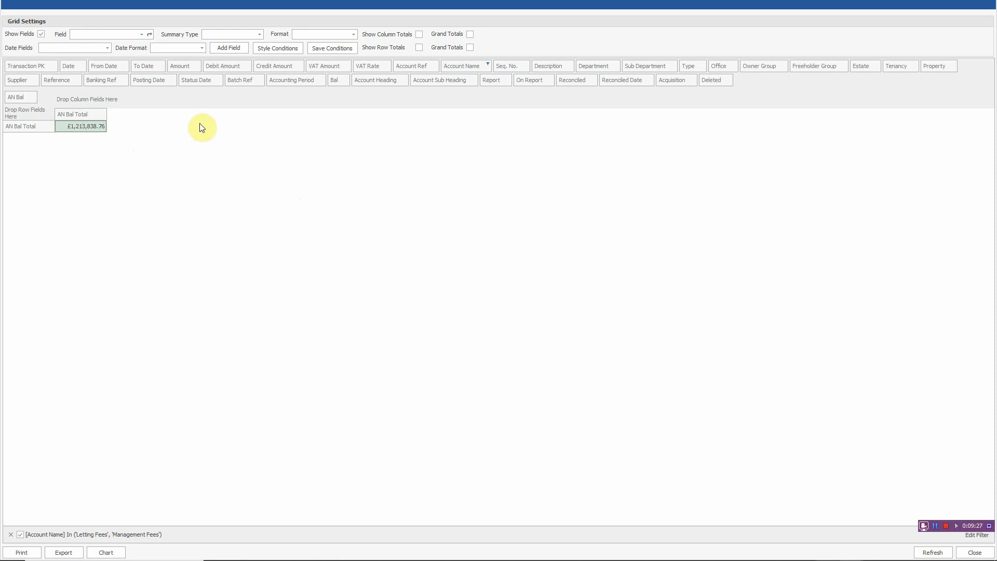
Step: Add two fields based on Date to the pivot grid, one in MM format and one in YYYY format
left_click(107, 48)
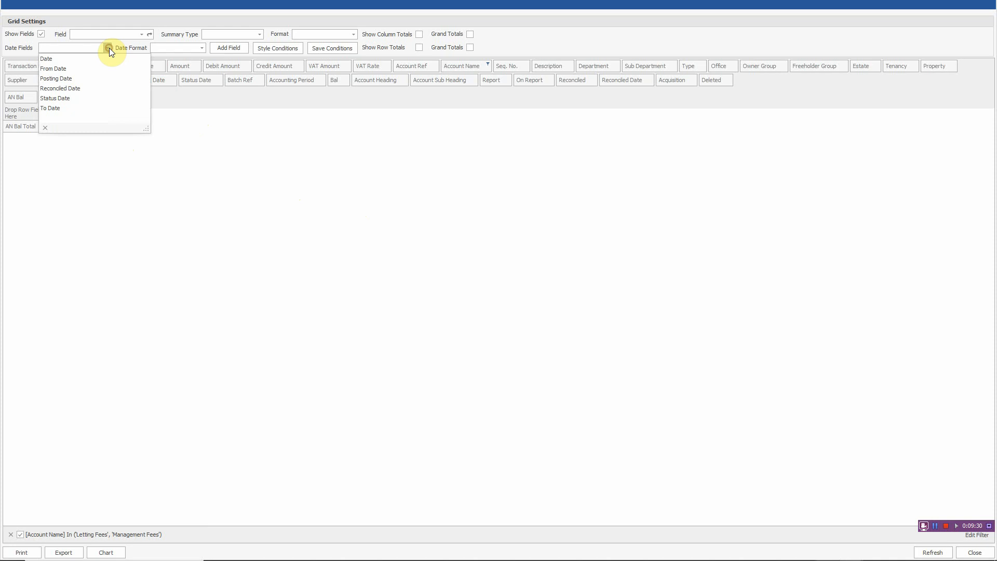
left_click(81, 58)
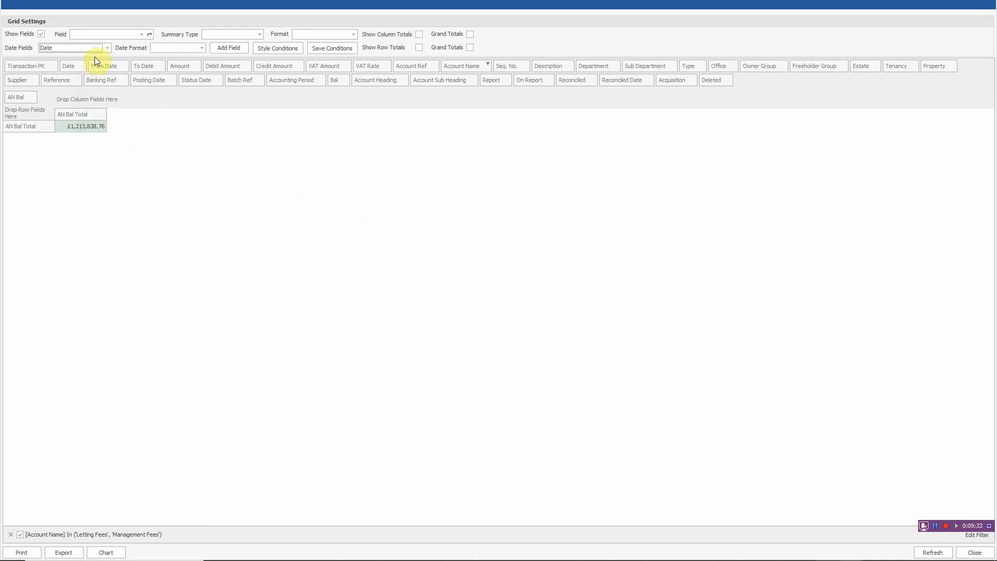
left_click(203, 48)
left_click(191, 56)
left_click(220, 47)
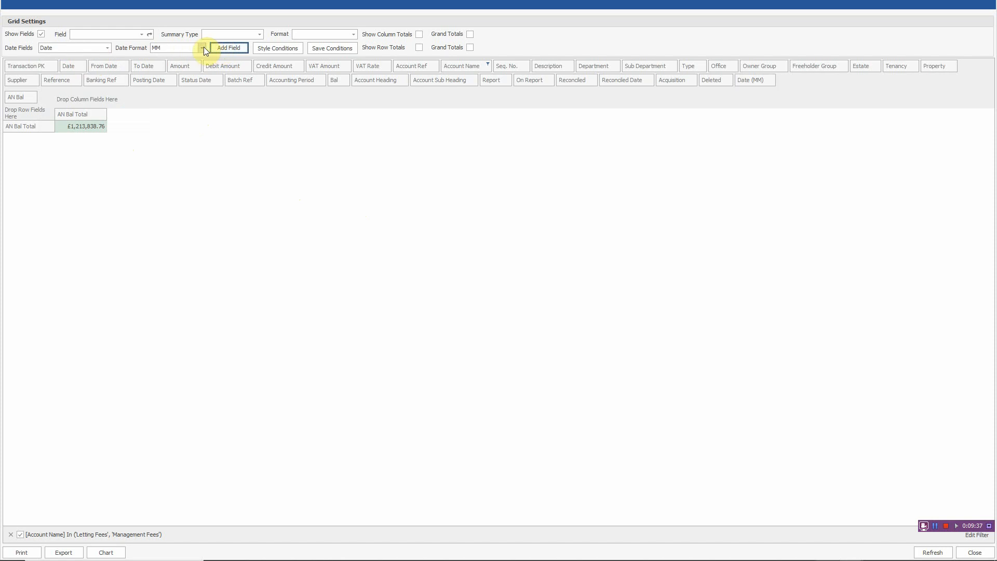
left_click(203, 48)
left_click(199, 68)
left_click(238, 51)
Step: Place Date (MM) as the column field, view the monthly fee totals as a chart and return to the grid
left_click_drag(748, 82, 177, 100)
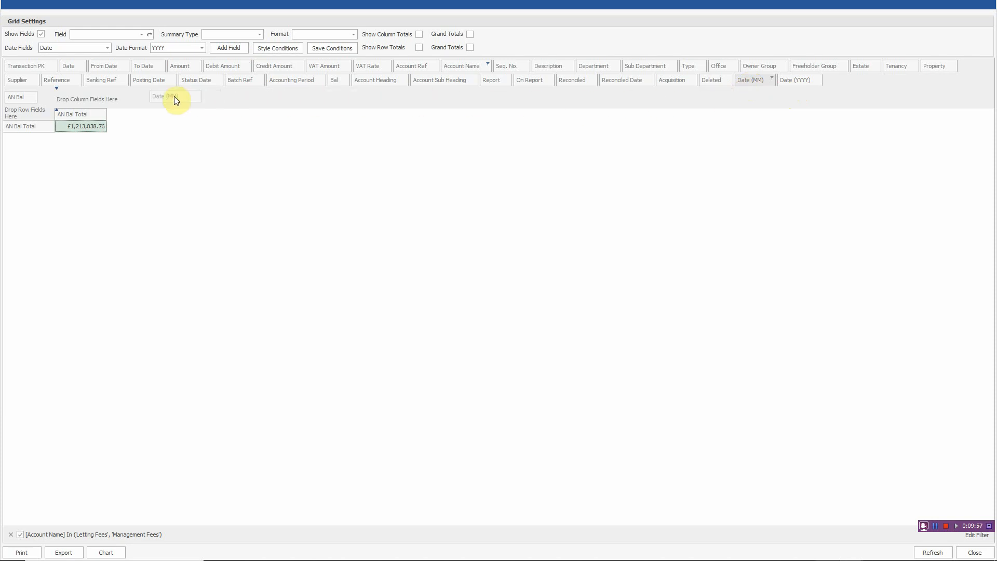
left_click_drag(86, 107, 147, 101)
left_click_drag(85, 101, 85, 101)
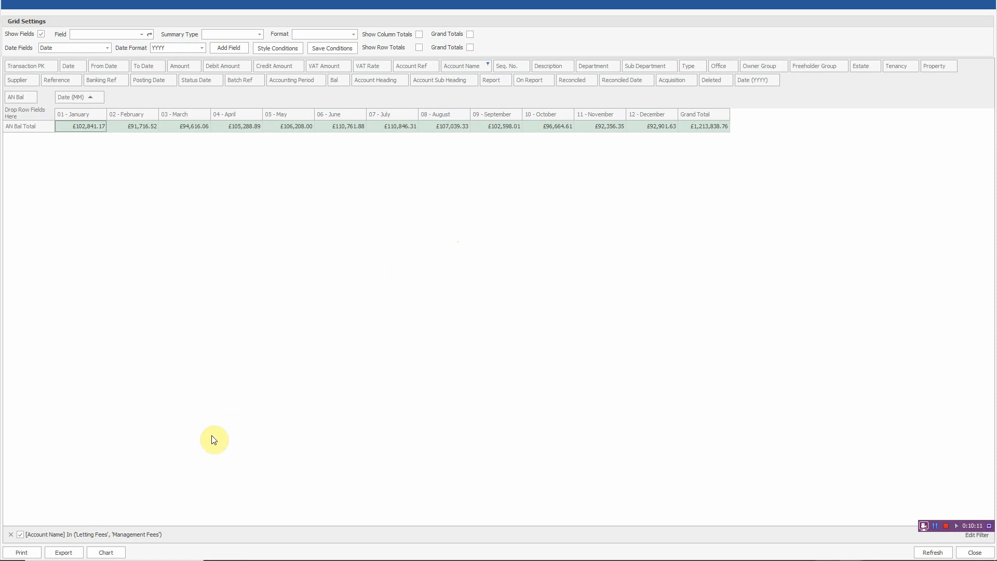
left_click(106, 553)
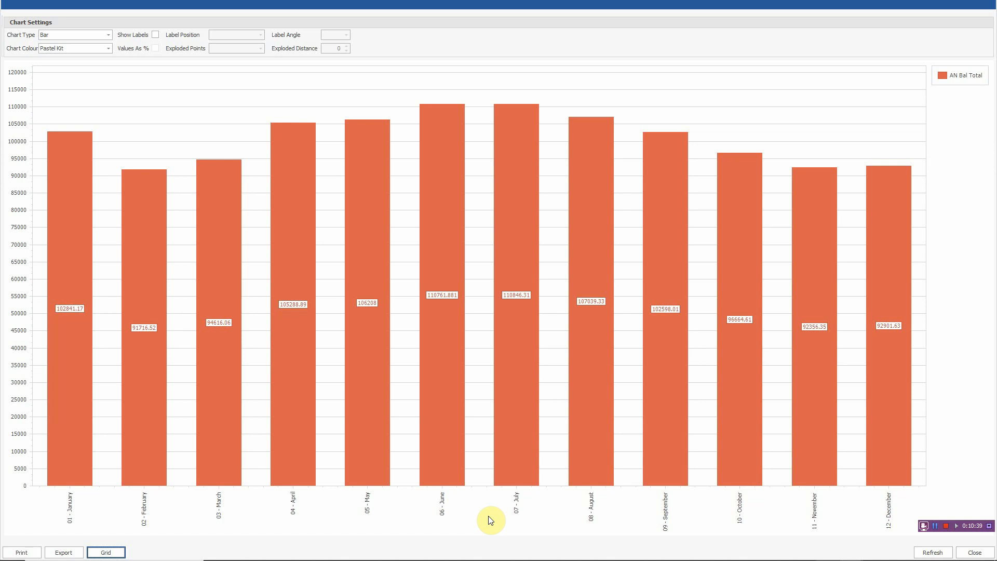
left_click(107, 554)
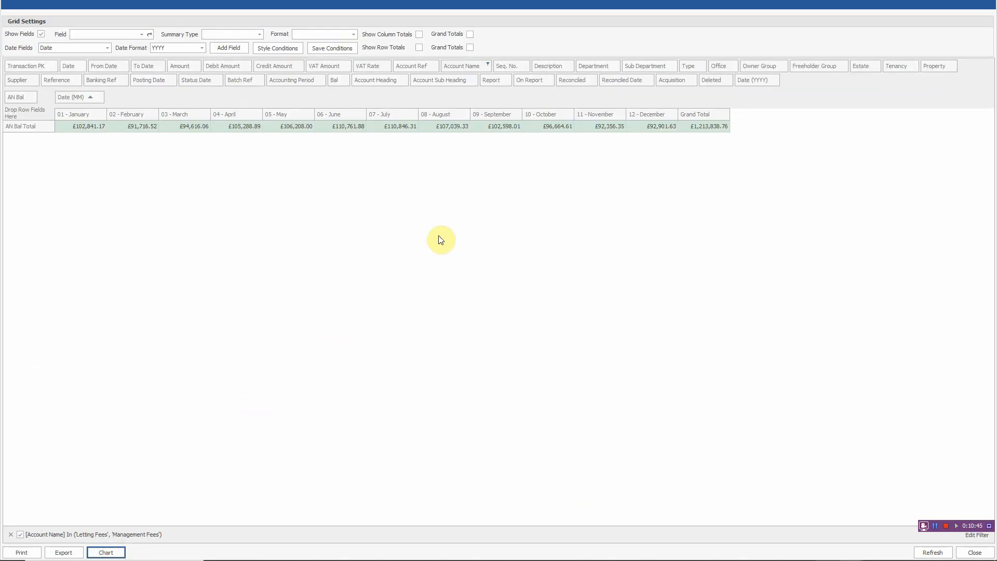
Step: Place Account Name as the row field, view the monthly fees per account as a chart and return to the grid
left_click(458, 66)
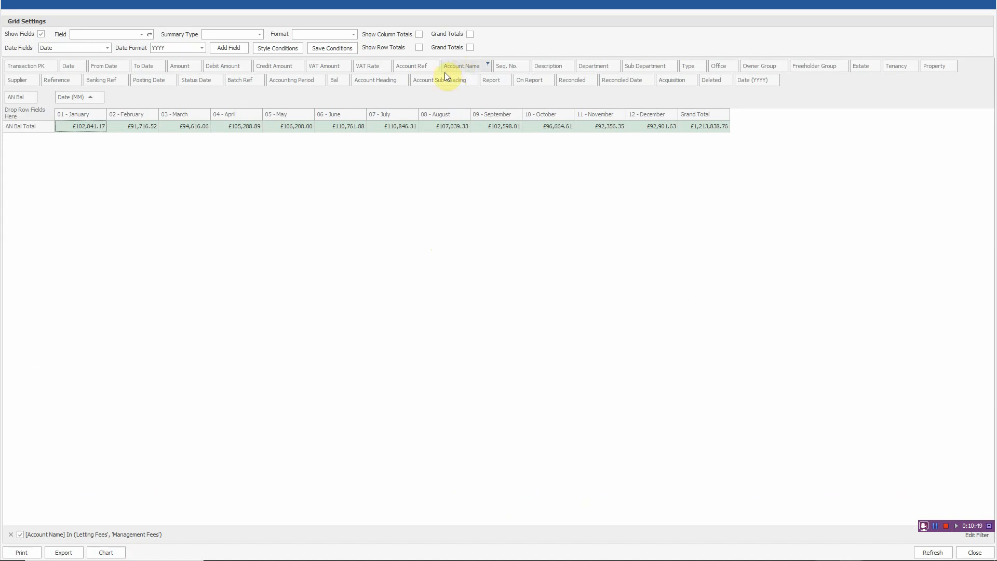
left_click_drag(385, 86, 27, 111)
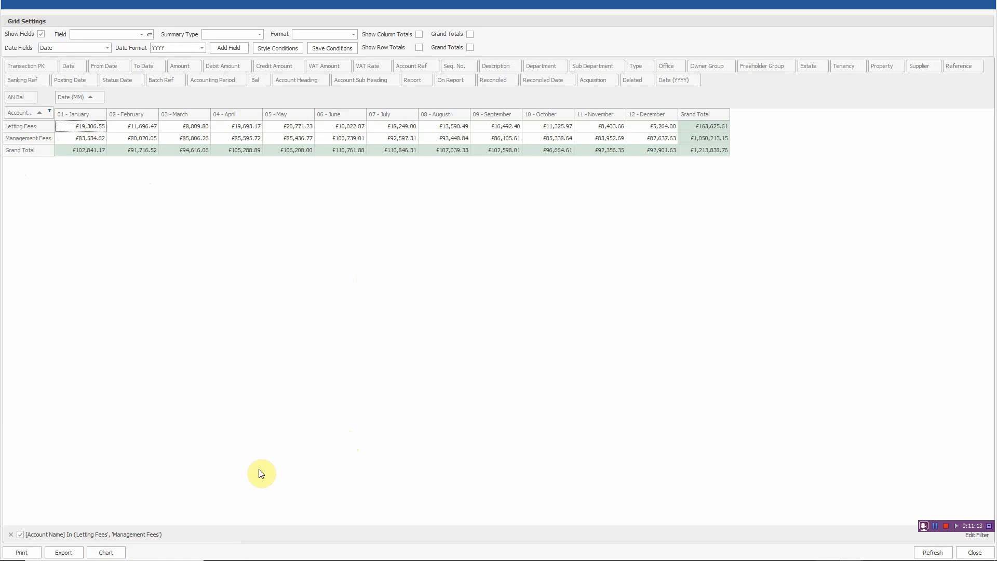
left_click(112, 553)
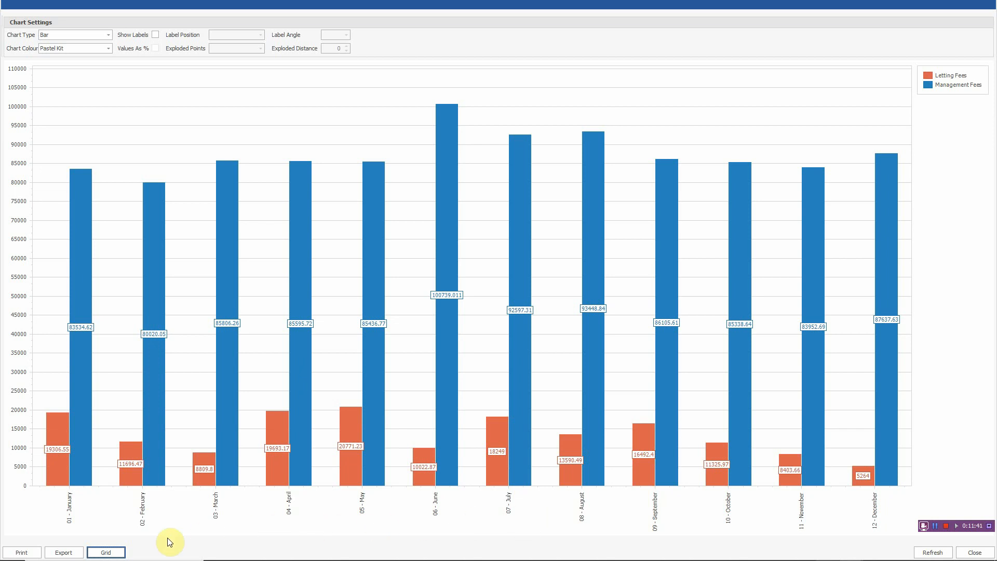
left_click(111, 554)
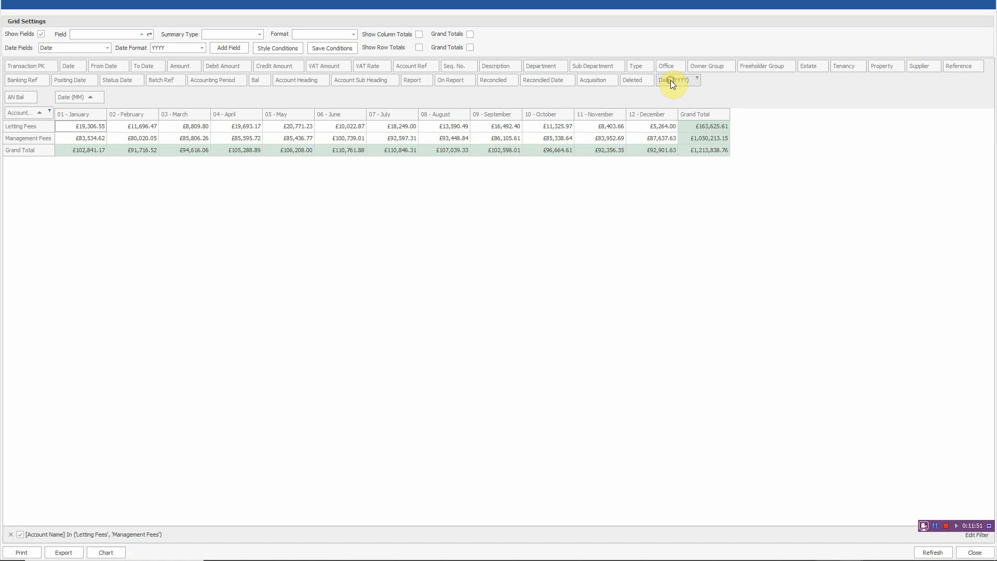
Step: Place Date (YYYY) as a second row field after Account Name and show the result as a Spline chart
left_click_drag(671, 82, 51, 113)
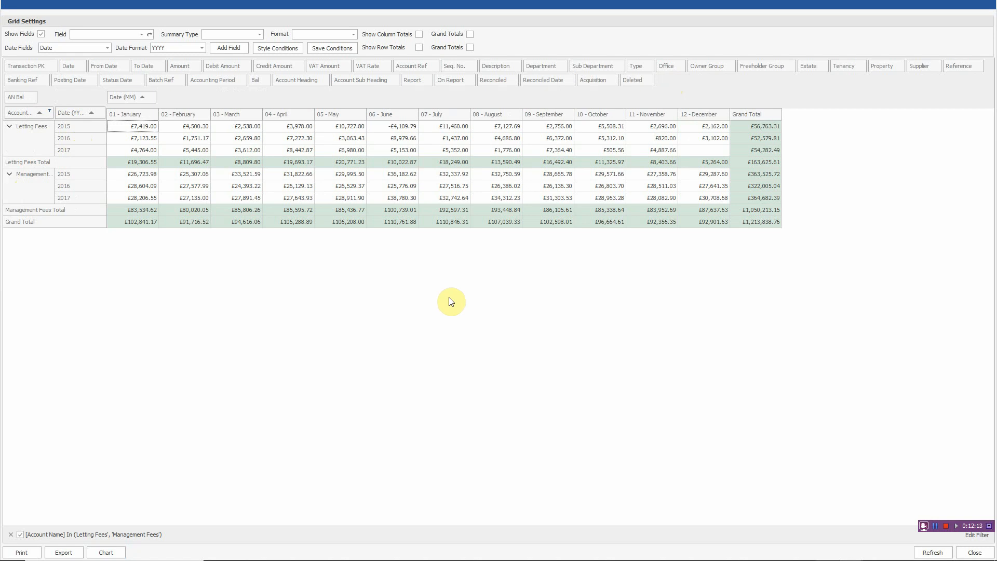
left_click(108, 554)
mouse_move(513, 444)
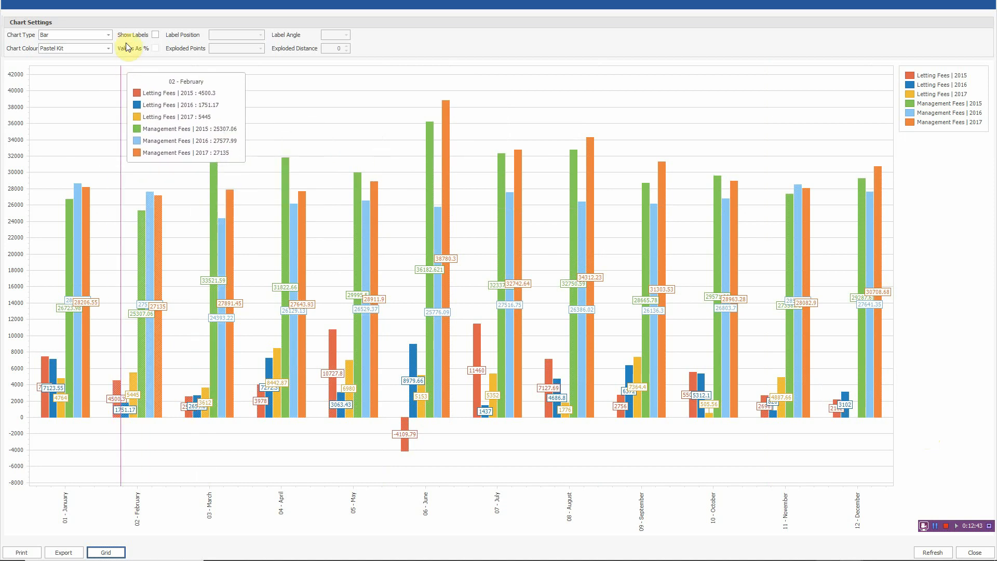
left_click(110, 35)
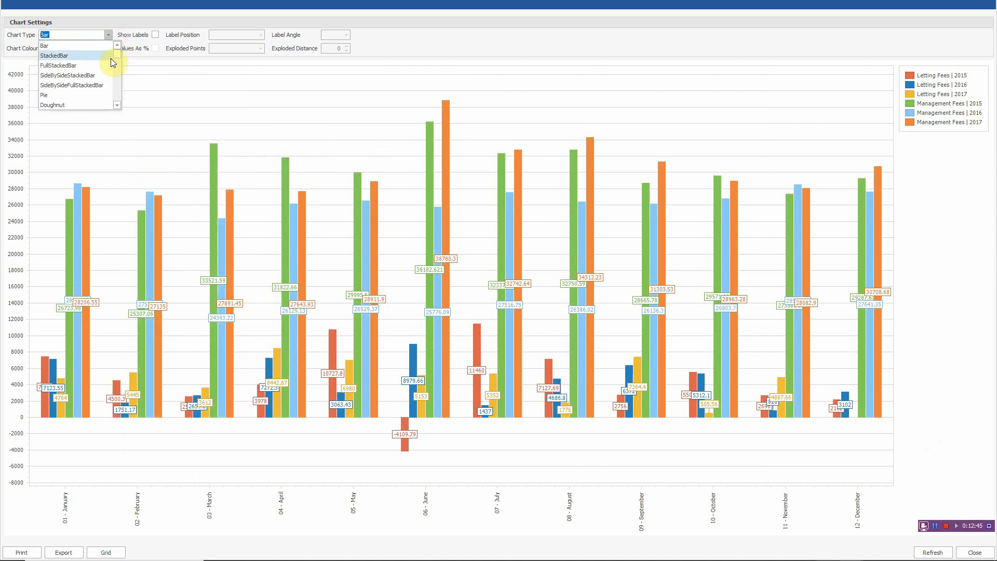
left_click_drag(117, 53, 115, 64)
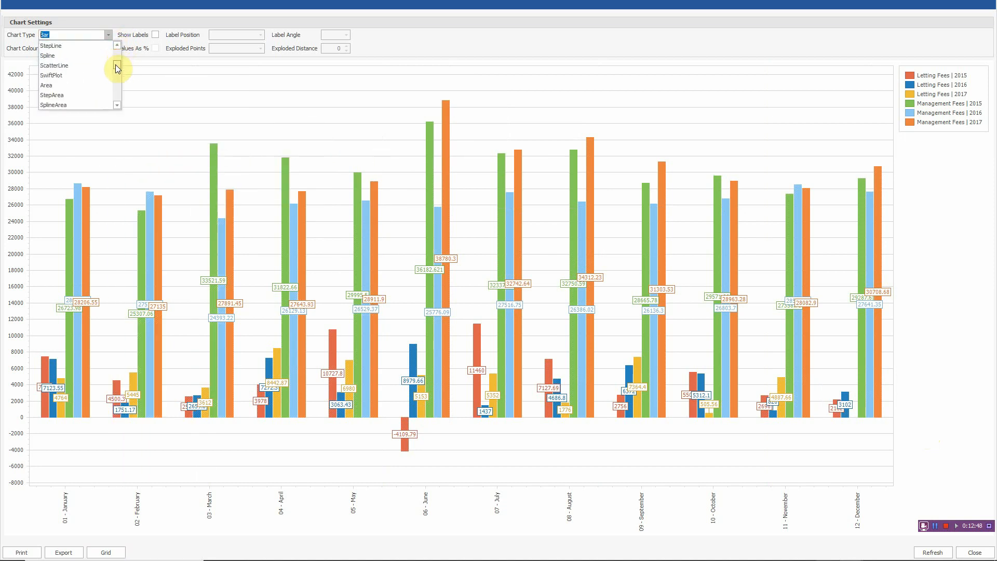
left_click(82, 54)
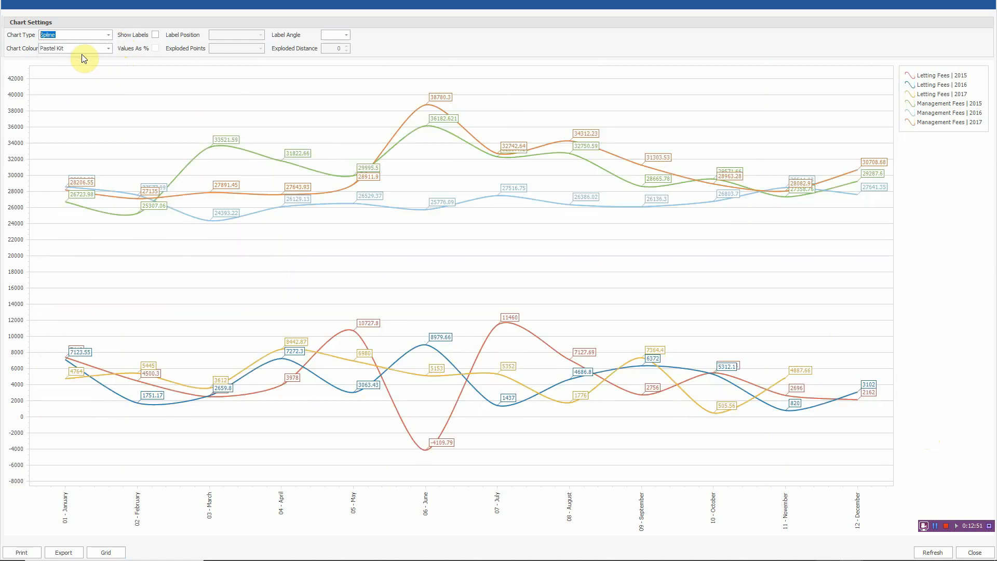